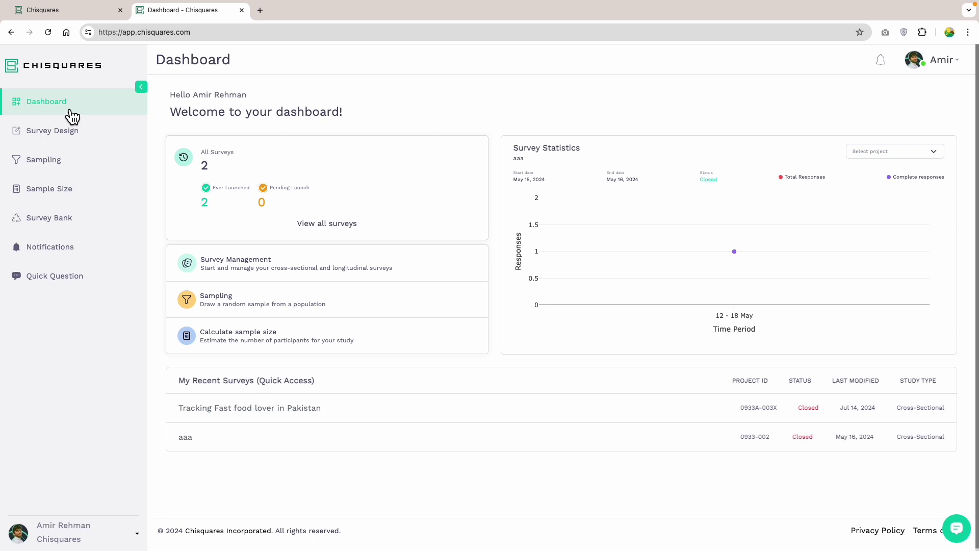
- Start a new sample size using the 'Comparative study with 3+ arms, % as outcome' design
click(67, 205)
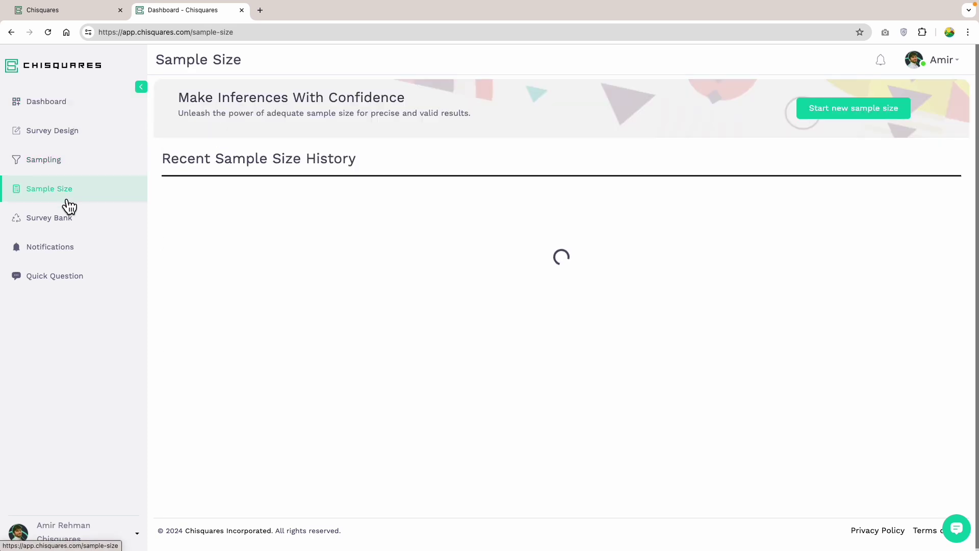
click(835, 114)
click(214, 166)
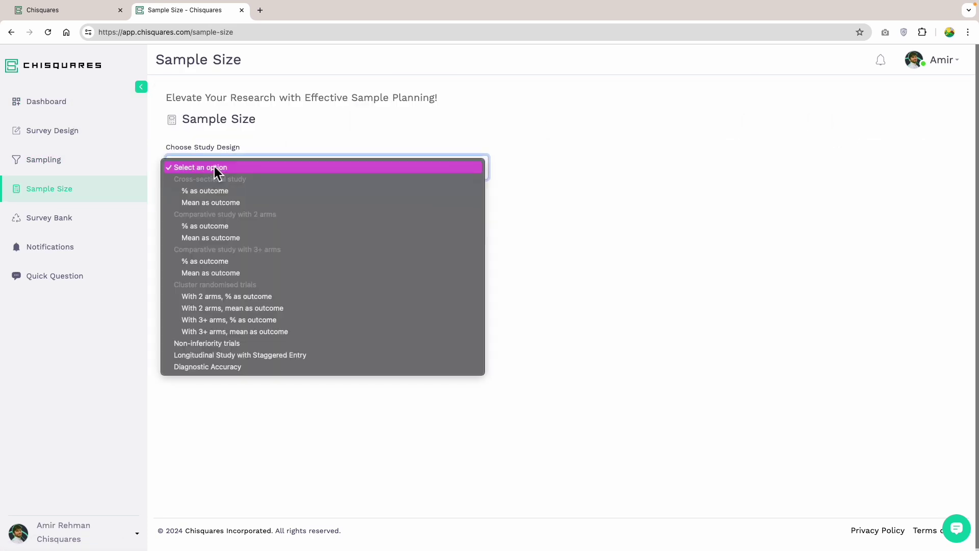
click(222, 261)
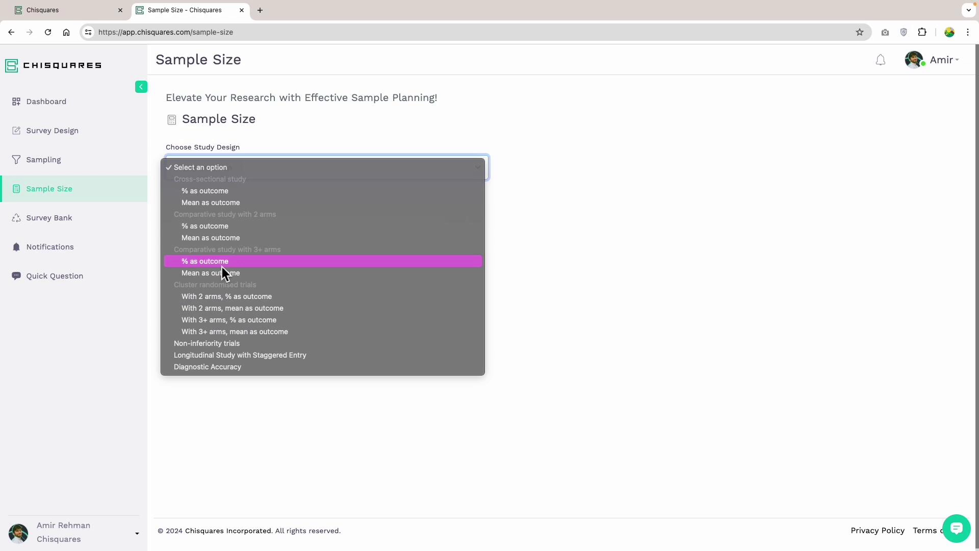
click(217, 220)
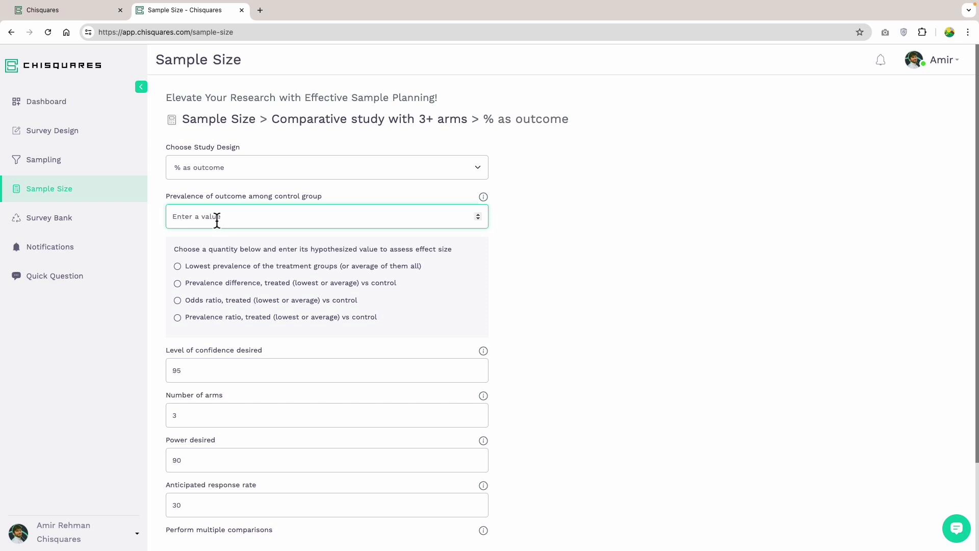
- Enter 7.9 as control-group prevalence and select 'Lowest prevalence of the treatment groups'
text(7.9)
click(204, 272)
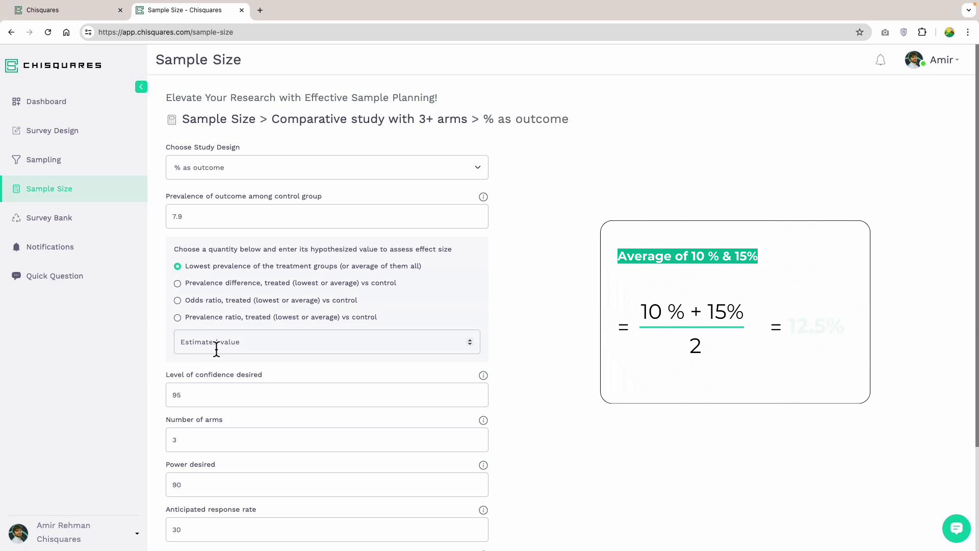
- Fill the Estimated value field with 12.5 for the lowest treatment-group prevalence
click(217, 347)
text(12)
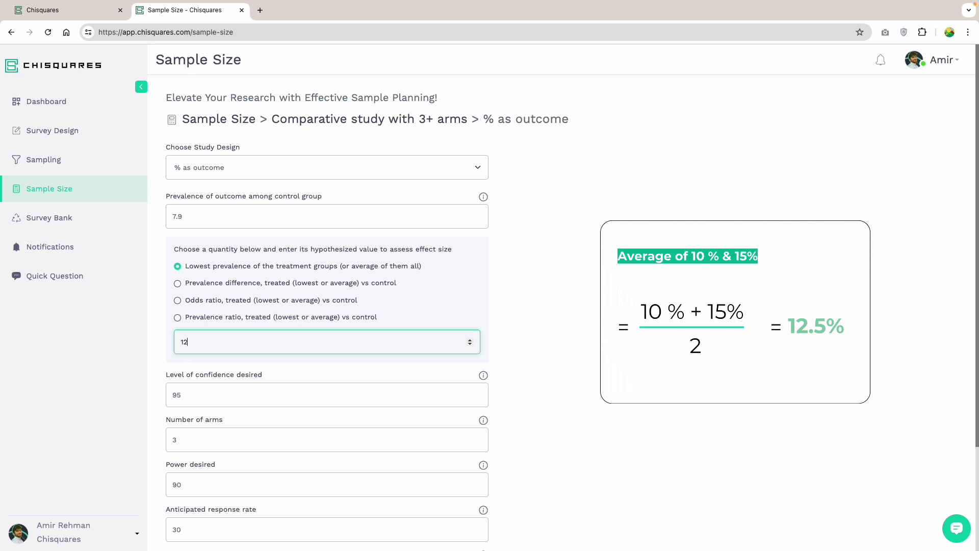
text(.5)
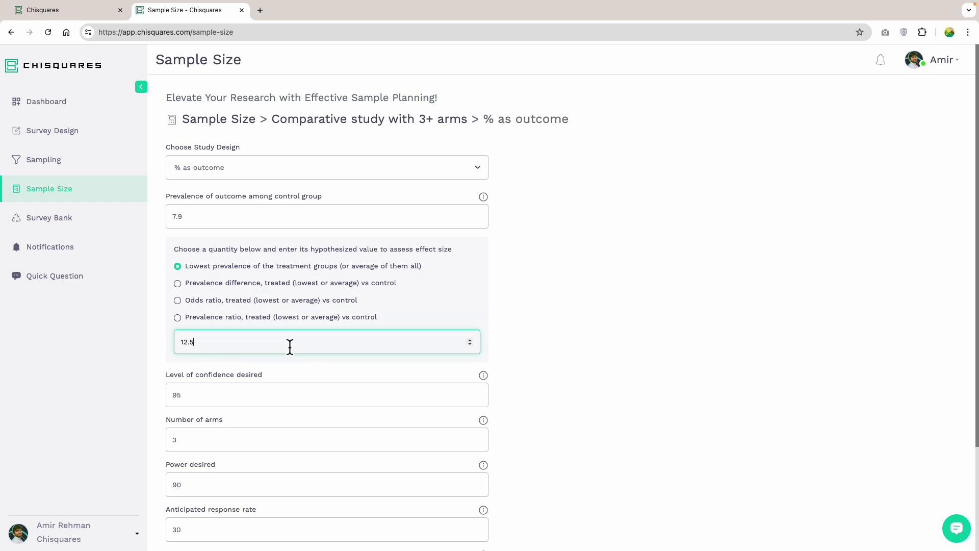
- Keep confidence at 95 and arms at 3, and change power to 80
scroll(593, 317, down, 3)
click(275, 271)
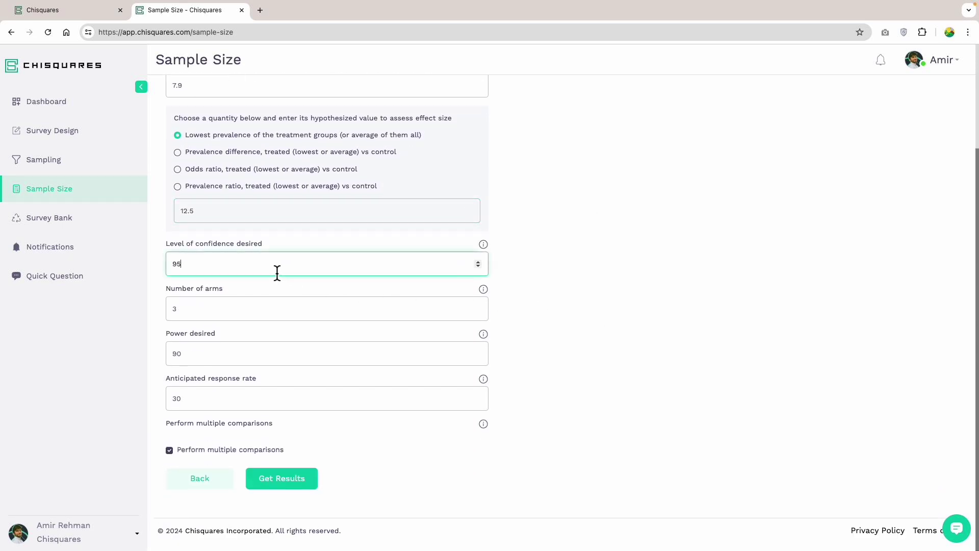
drag(219, 264, 167, 263)
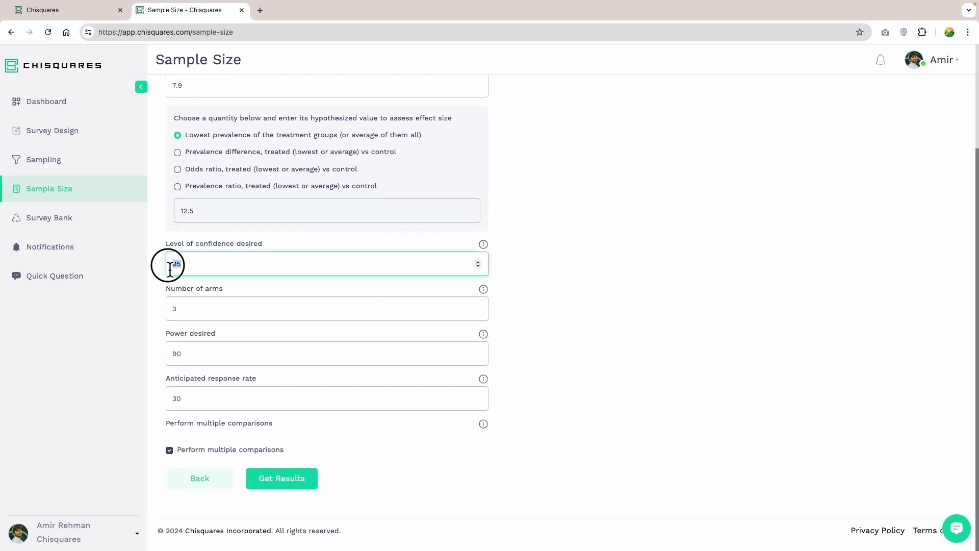
click(200, 269)
click(201, 313)
double_click(195, 312)
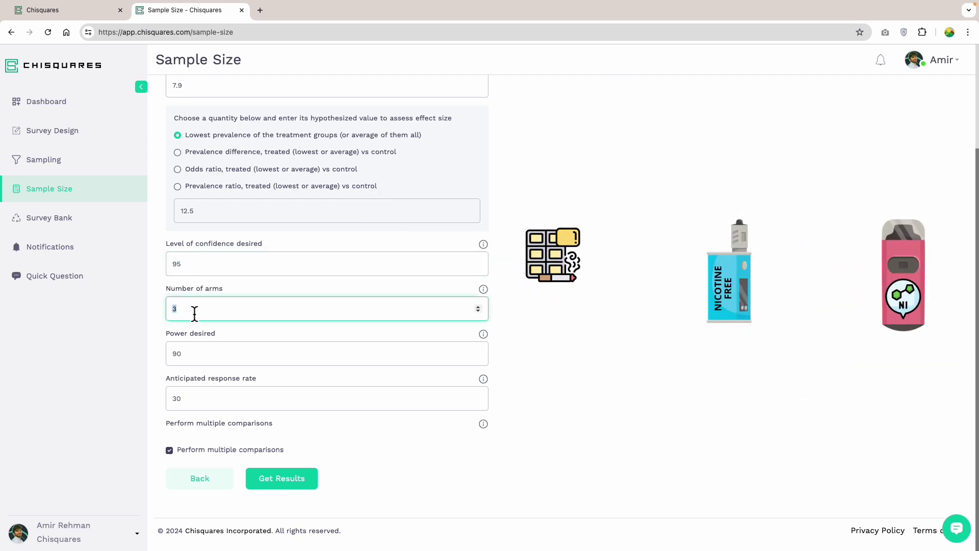
click(209, 313)
double_click(175, 354)
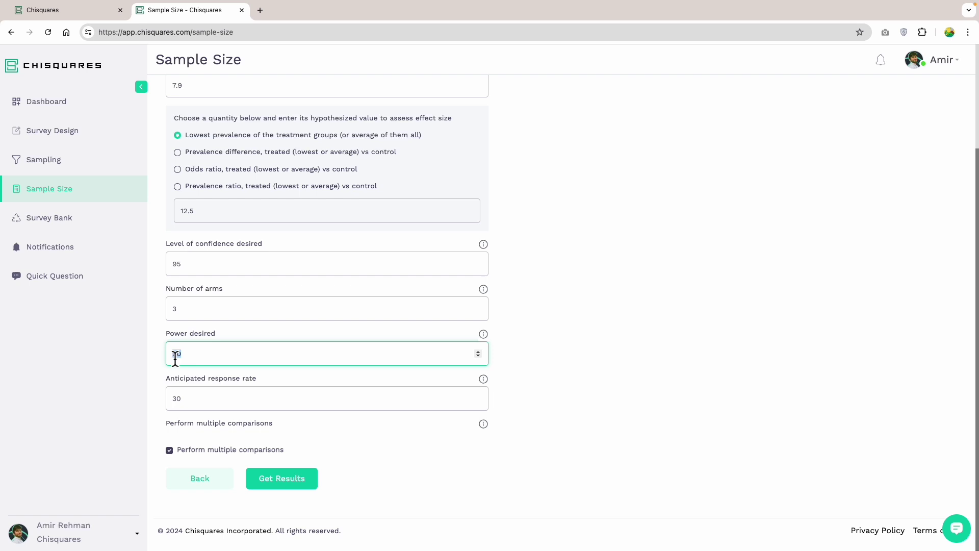
text(80)
- Set the anticipated response rate to 50, leaving Perform multiple comparisons checked
click(214, 402)
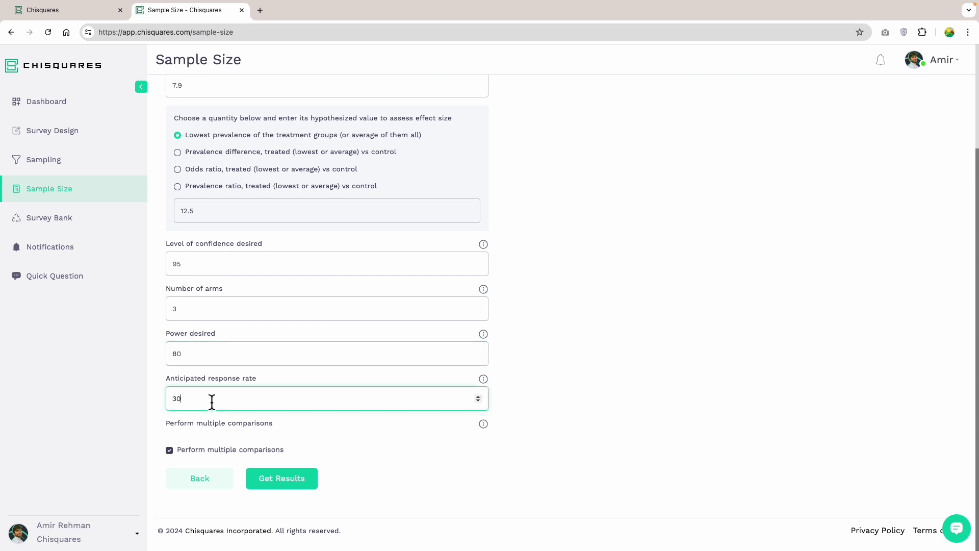
drag(192, 404, 160, 403)
text(50)
click(312, 451)
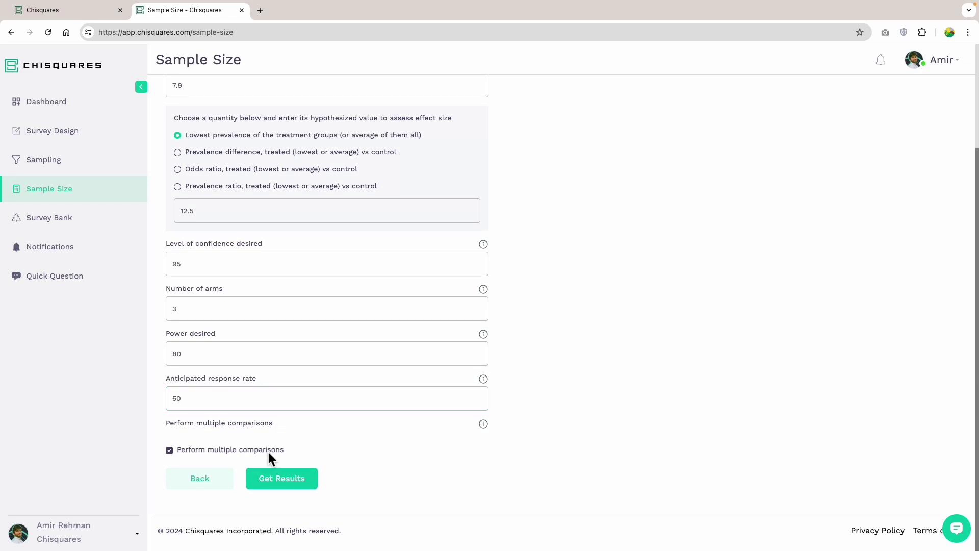
click(232, 457)
click(231, 456)
- Get results (2149 per group, 6447 total), show the formula reference and copy its citation
click(300, 491)
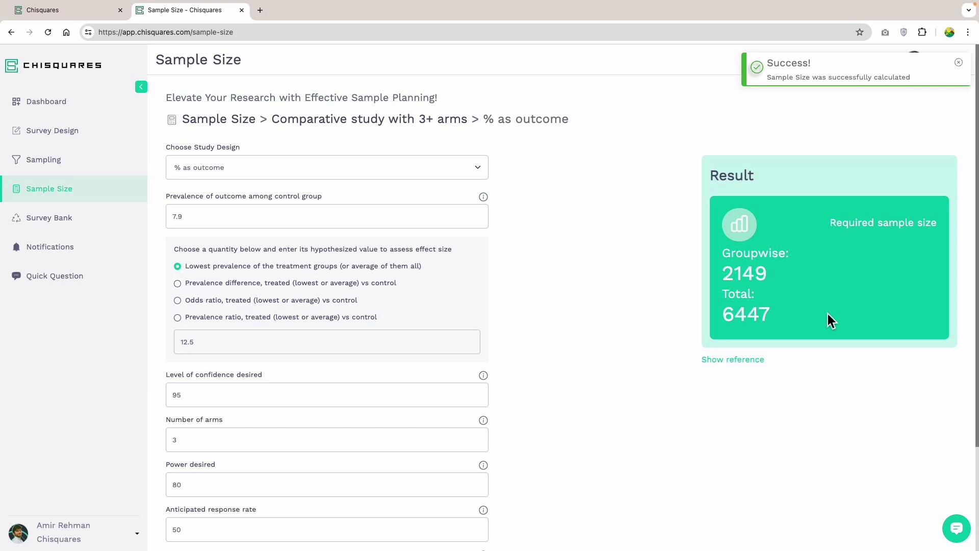
click(758, 360)
scroll(766, 353, down, 3)
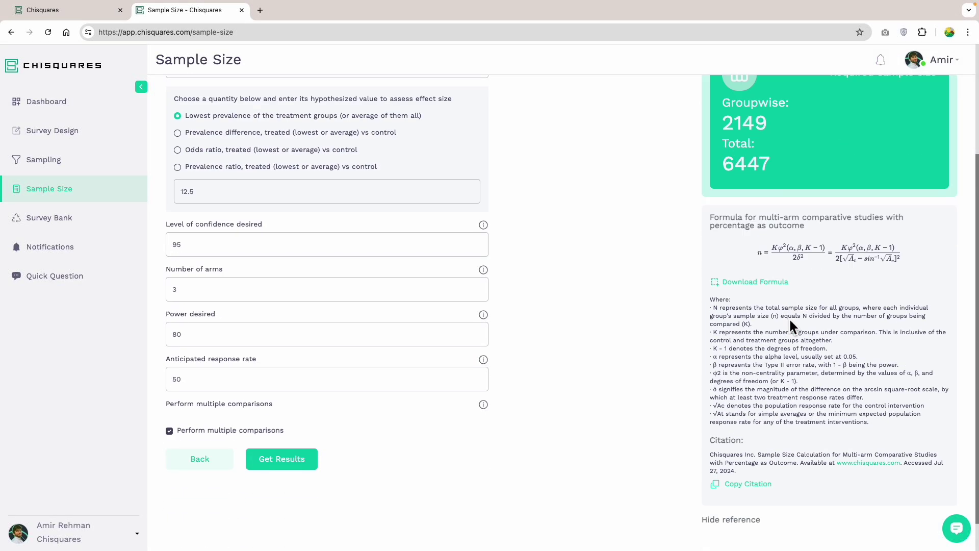
scroll(790, 319, down, 1)
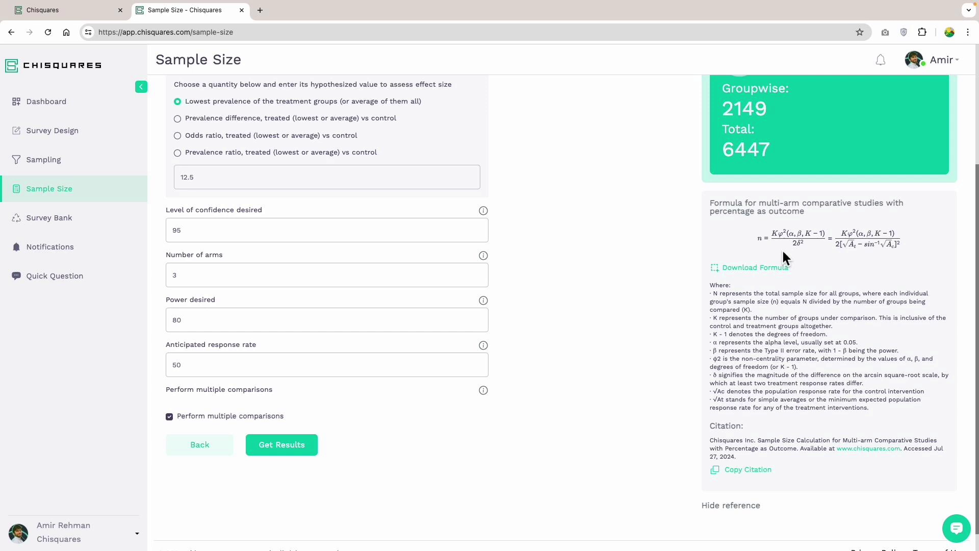
click(750, 474)
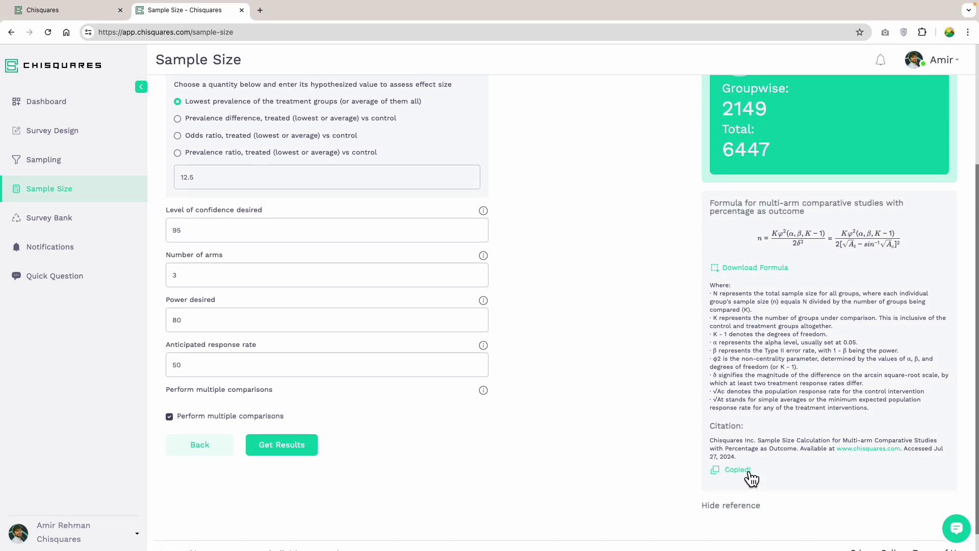